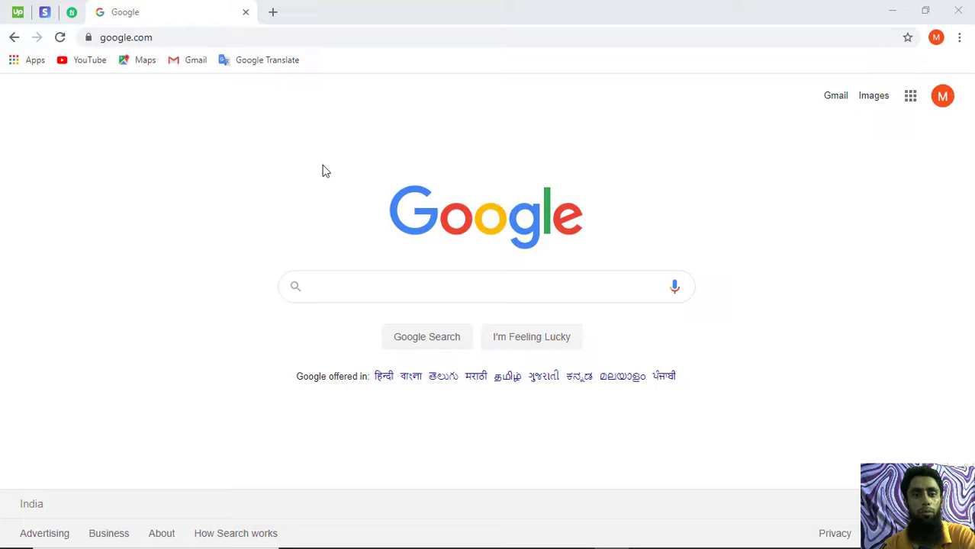
Open the paypal.com website.
left_click(278, 37)
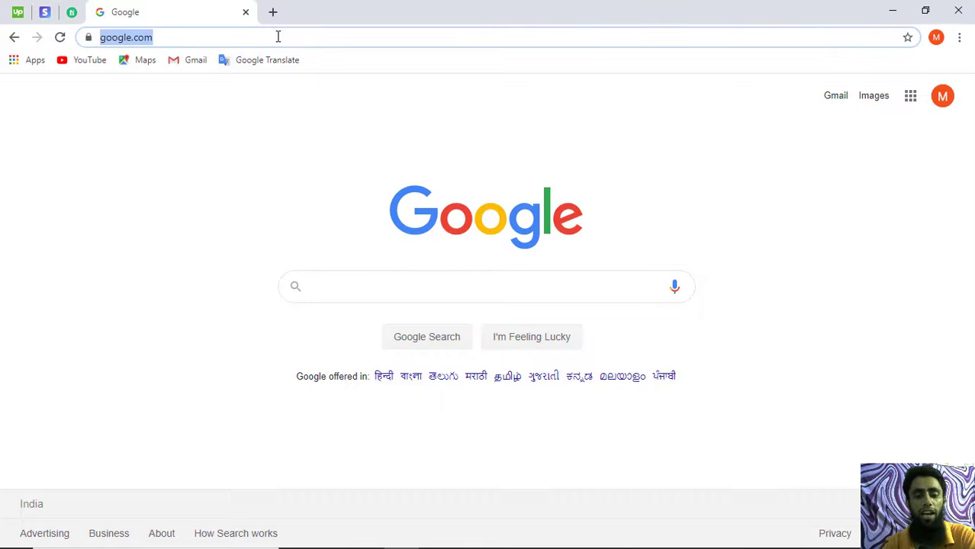
type("paypal")
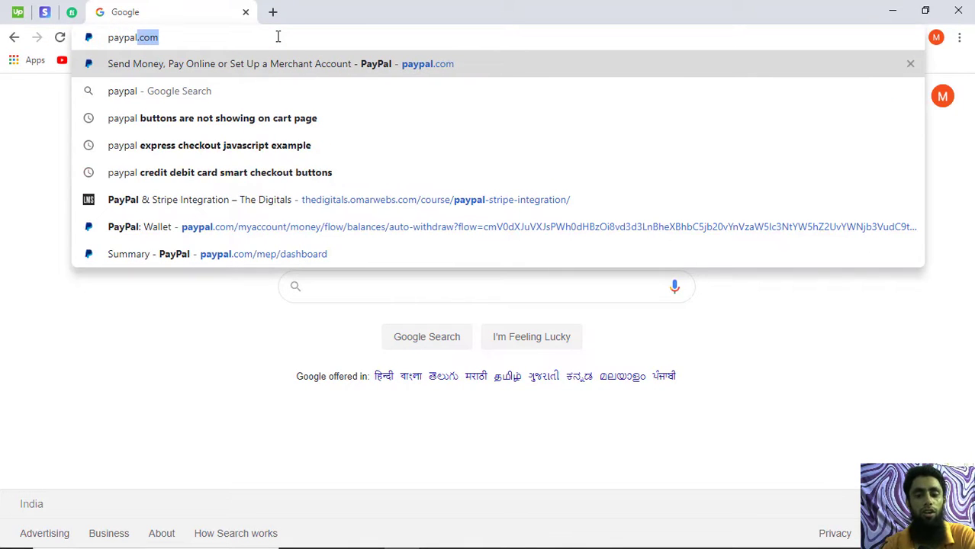
type(".com")
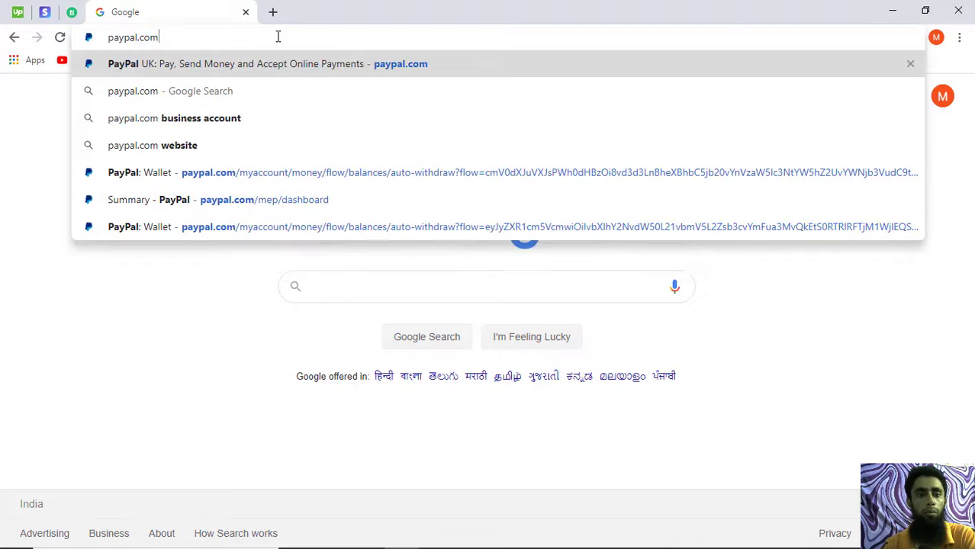
key("Return")
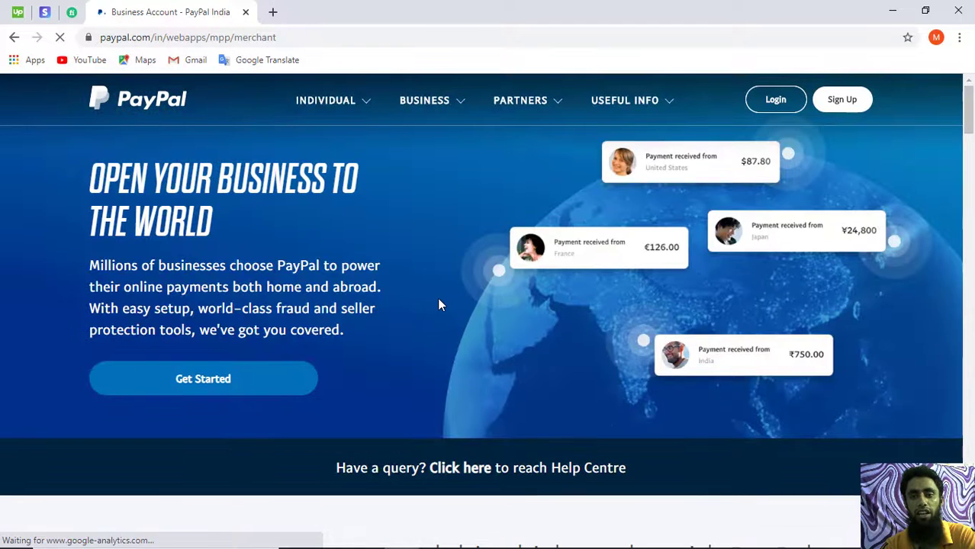
Log in to the PayPal account by entering the account password on the sign-in page.
left_click(776, 103)
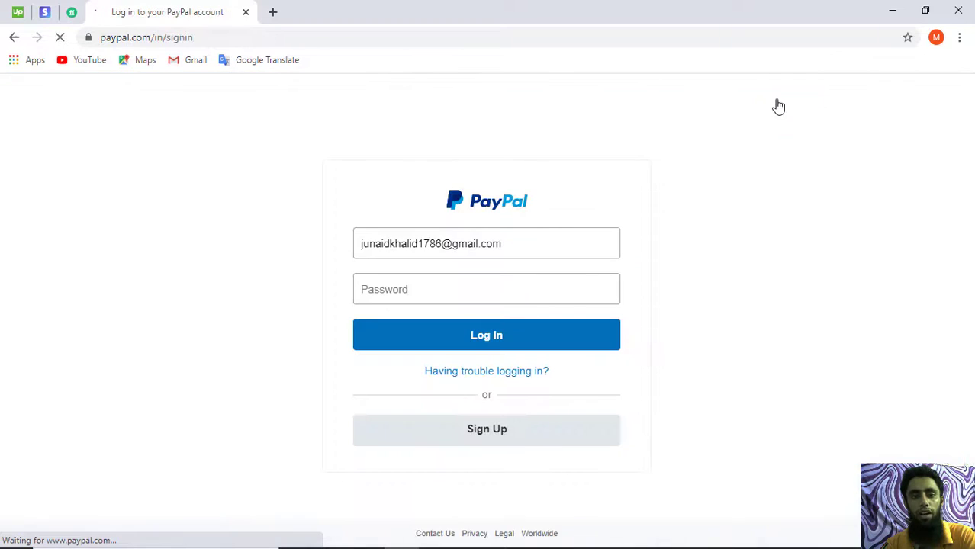
left_click(495, 290)
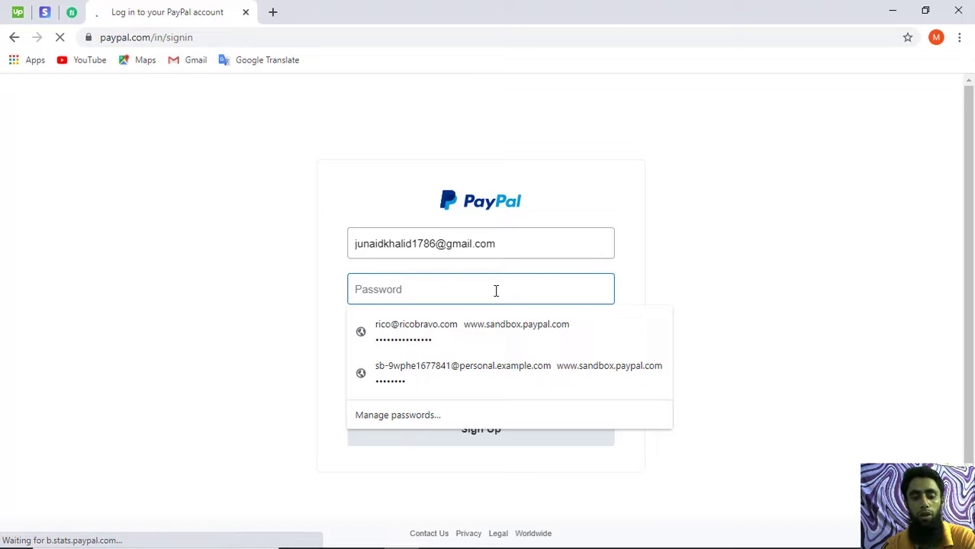
key("ctrl+v")
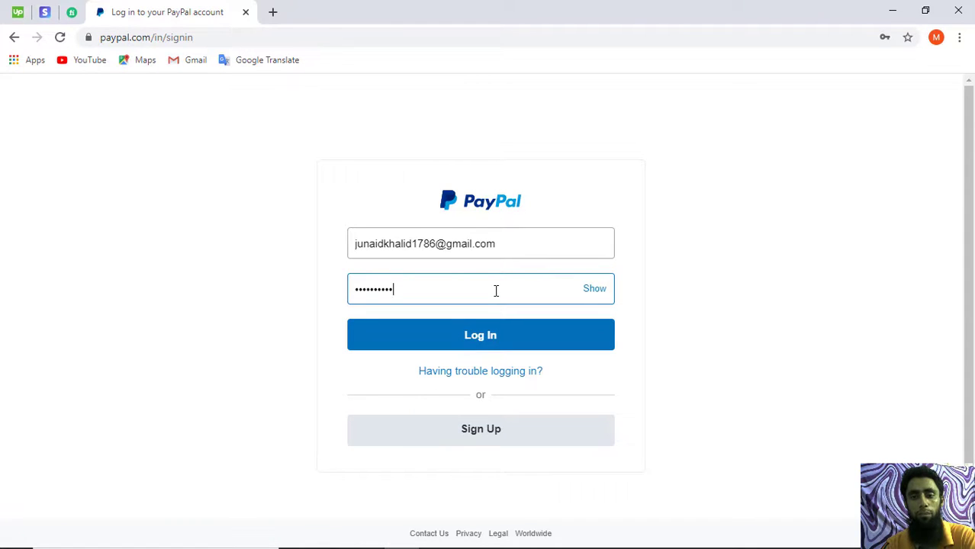
left_click(484, 341)
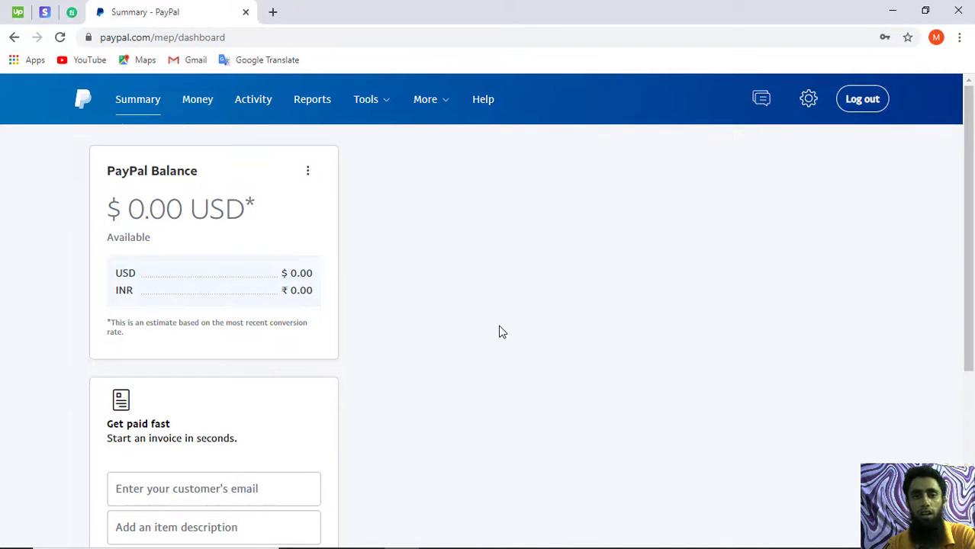
Open the Selling tools section of the business account's profile settings.
scroll(253, 322, "down", 3)
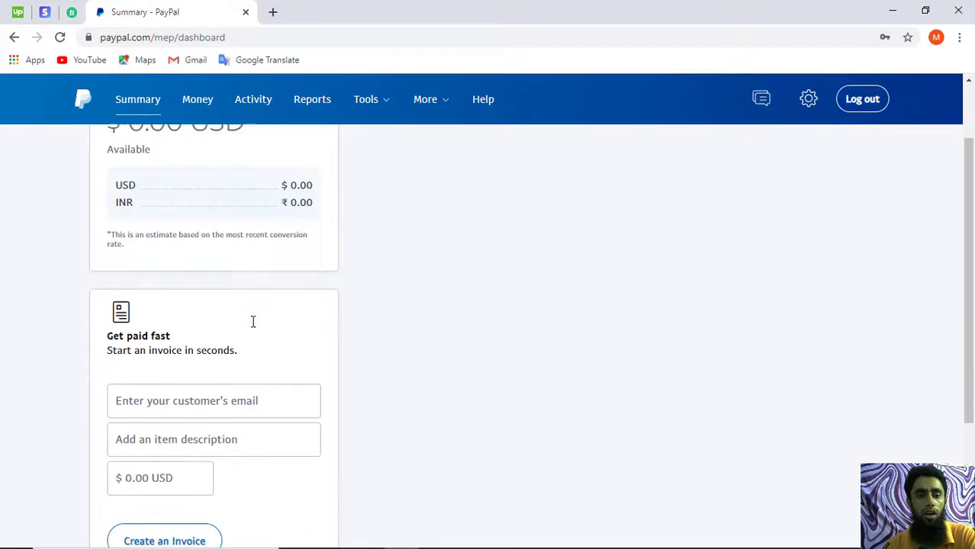
scroll(253, 322, "up", 3)
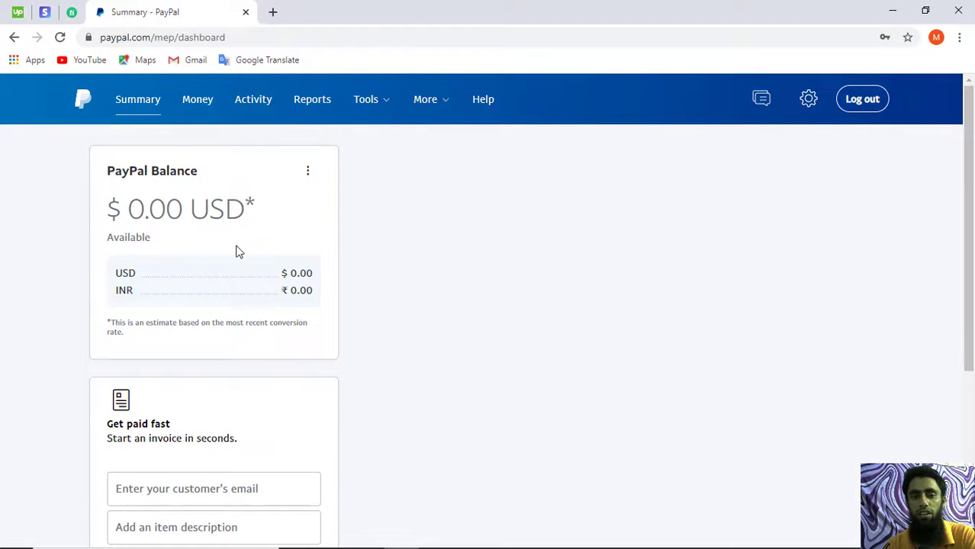
left_click_drag(243, 210, 135, 211)
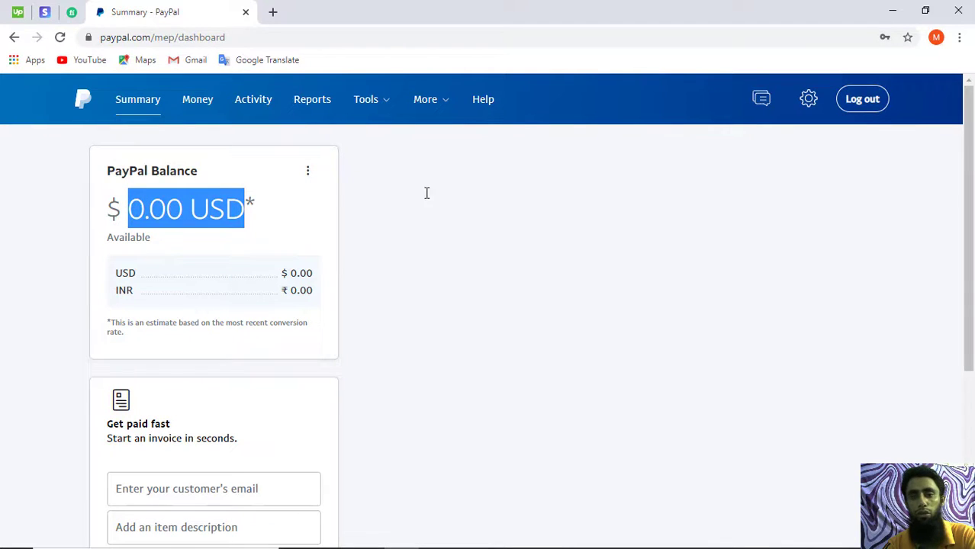
left_click(796, 164)
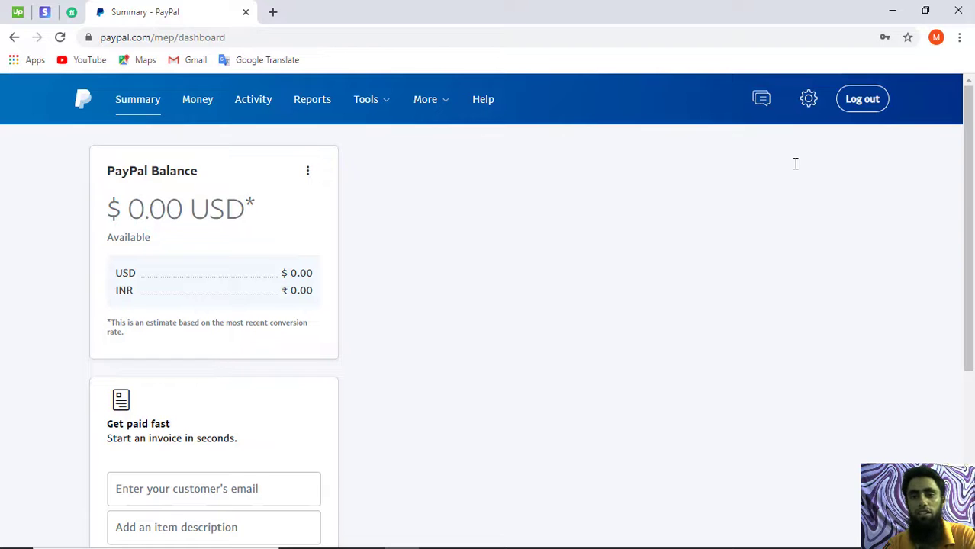
left_click(808, 109)
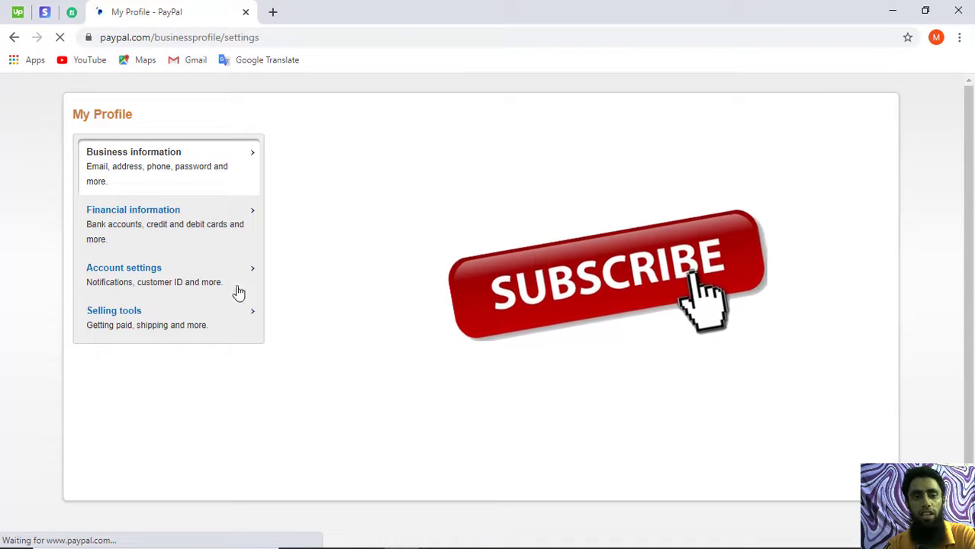
left_click(197, 214)
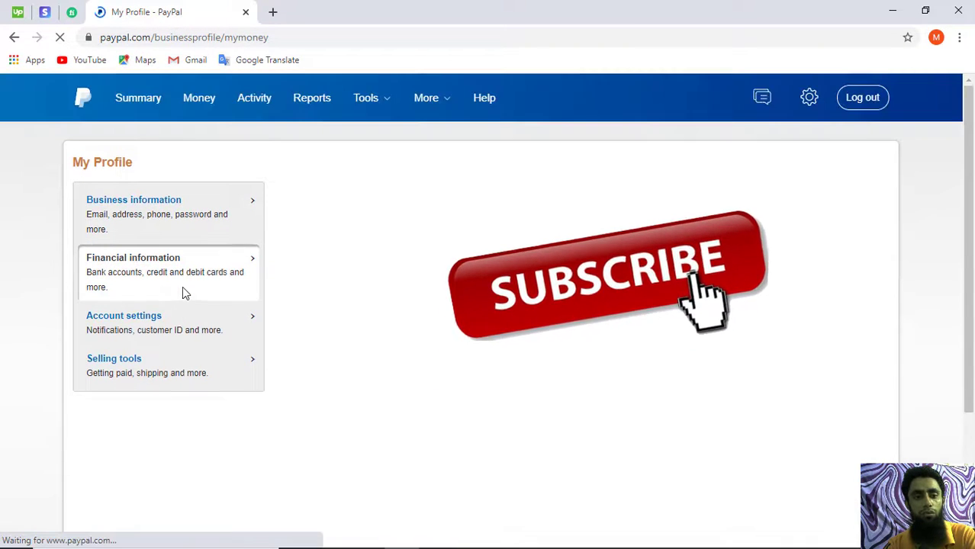
left_click(164, 202)
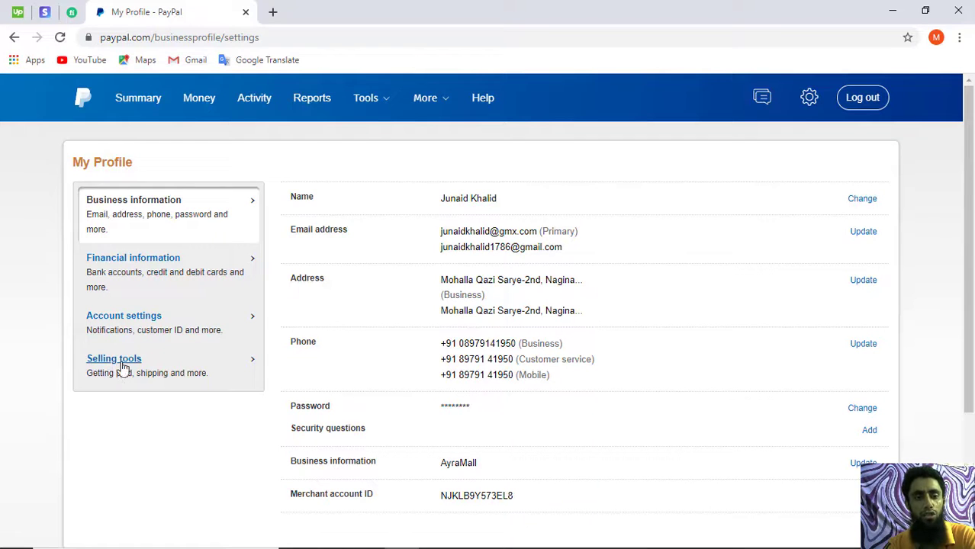
left_click(134, 364)
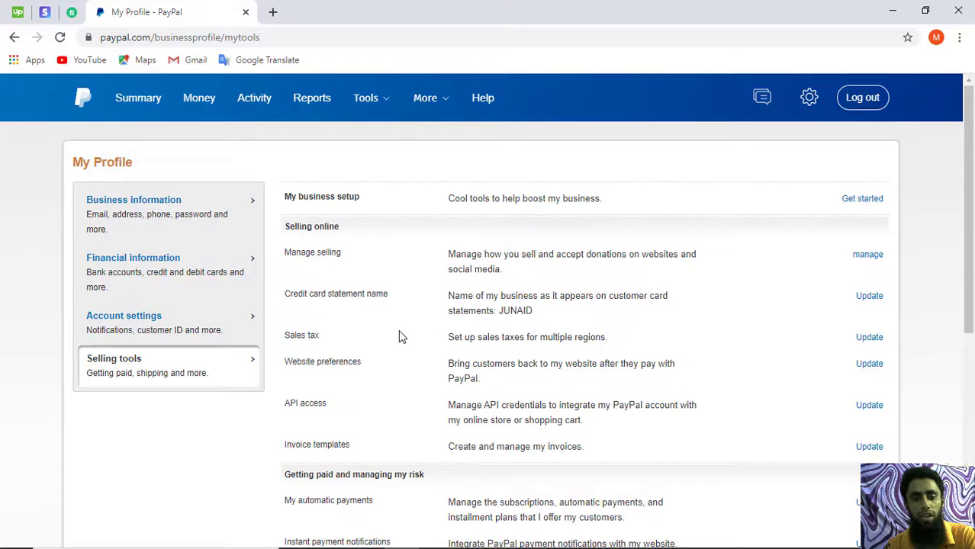
Open the Website preferences entry under Selling online for updating.
scroll(398, 335, "down", 3)
scroll(398, 336, "down", 2)
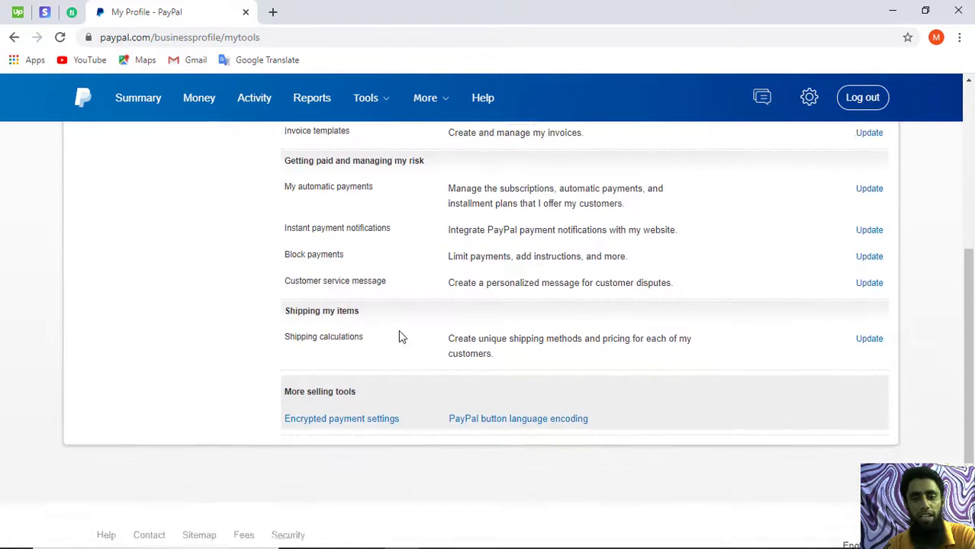
scroll(399, 336, "up", 2)
scroll(398, 335, "up", 2)
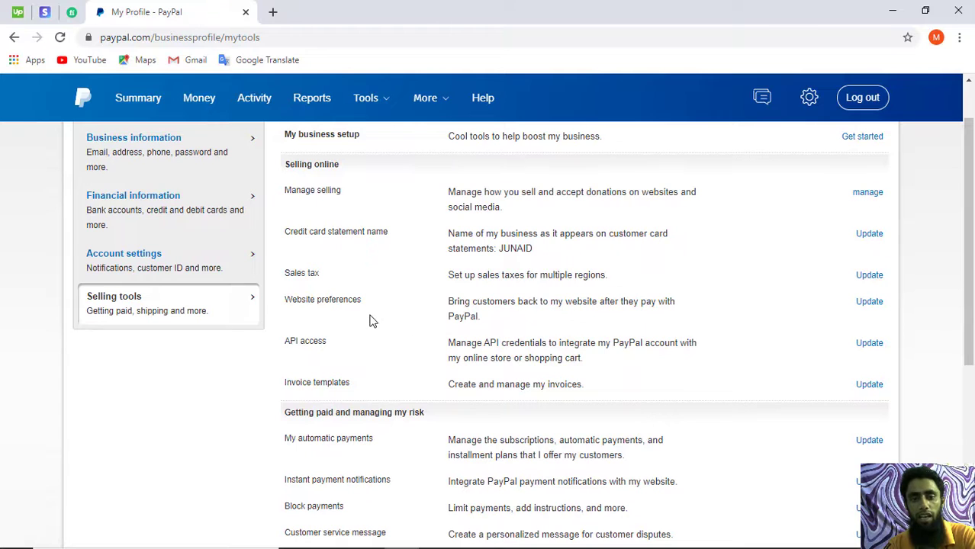
left_click_drag(363, 305, 287, 304)
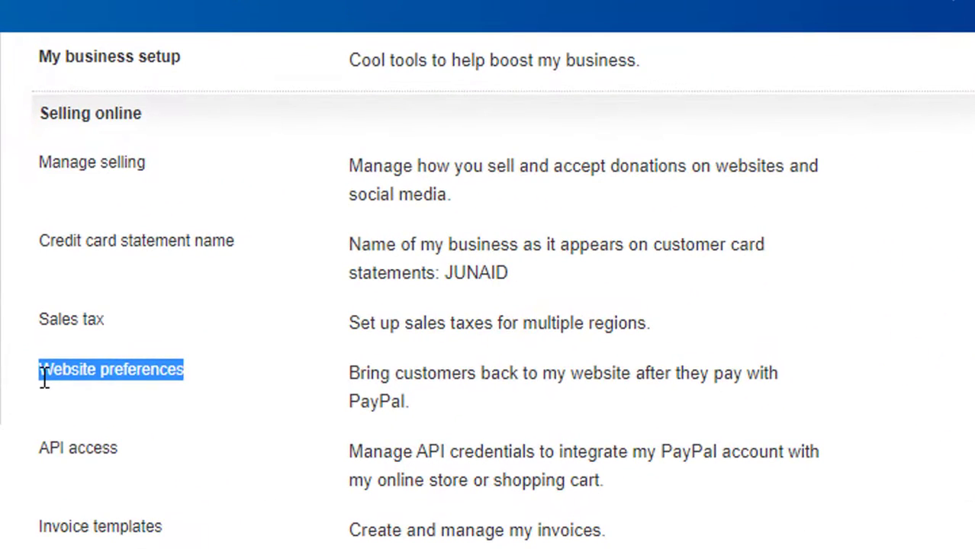
left_click(45, 380)
left_click_drag(206, 383, 40, 385)
left_click(34, 385)
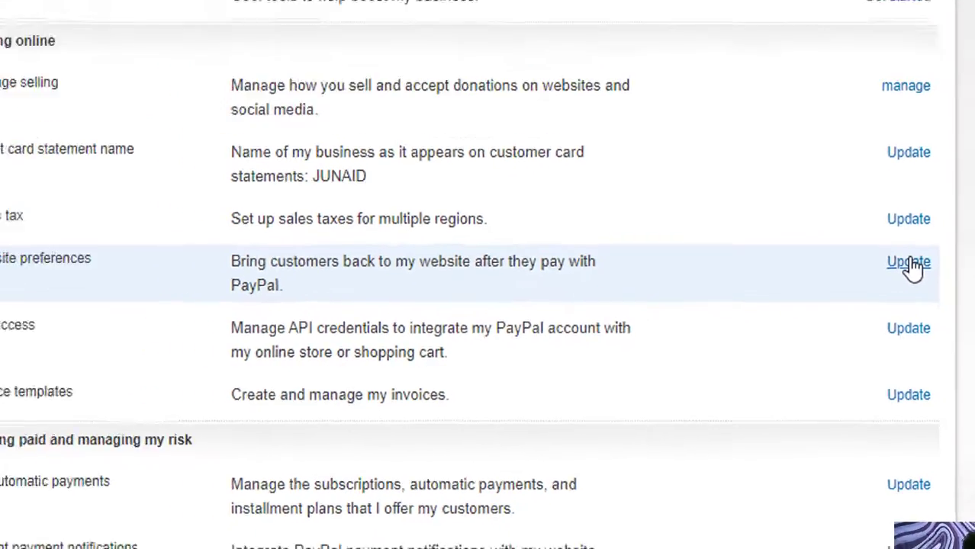
left_click(928, 244)
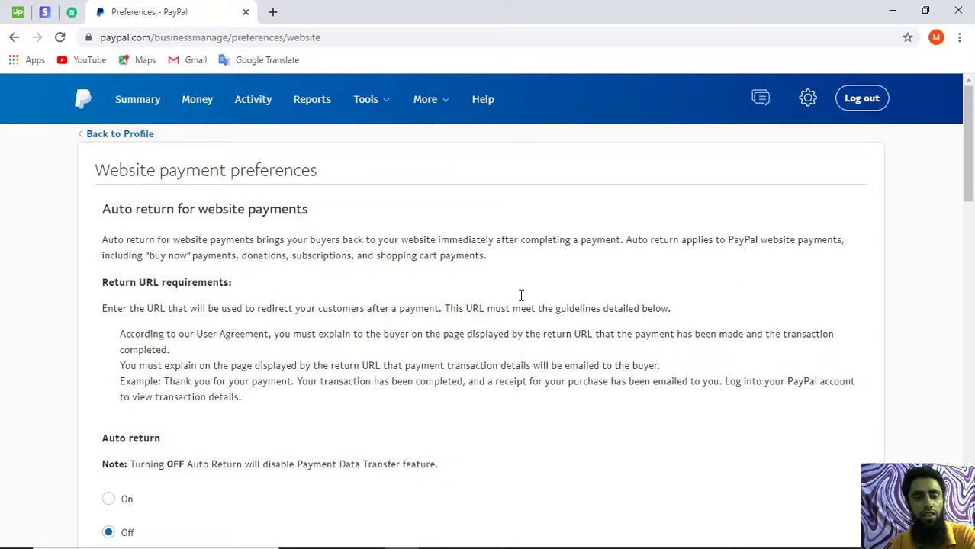
Switch the PayPal account optional setting to Off and back to On in the website payment preferences.
scroll(521, 295, "down", 3)
scroll(521, 296, "down", 3)
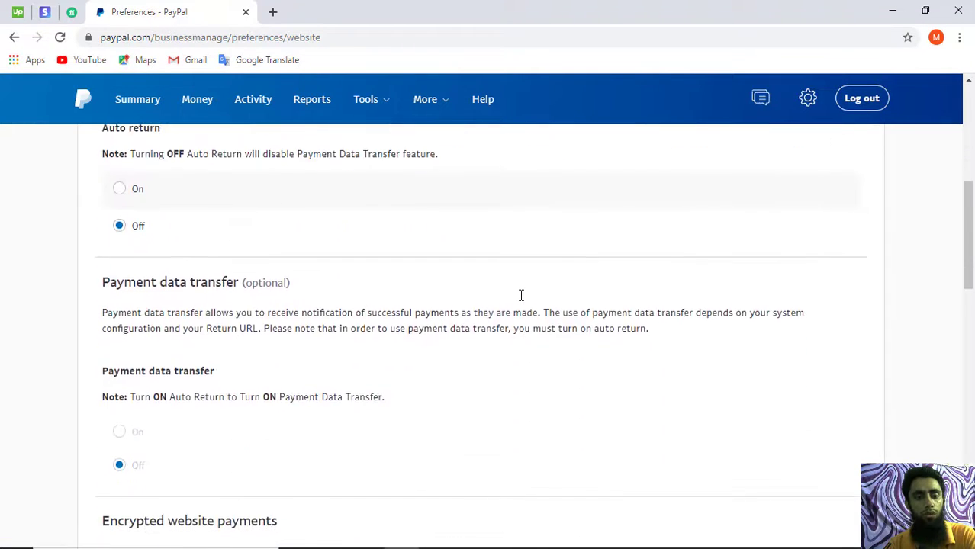
scroll(521, 295, "down", 2)
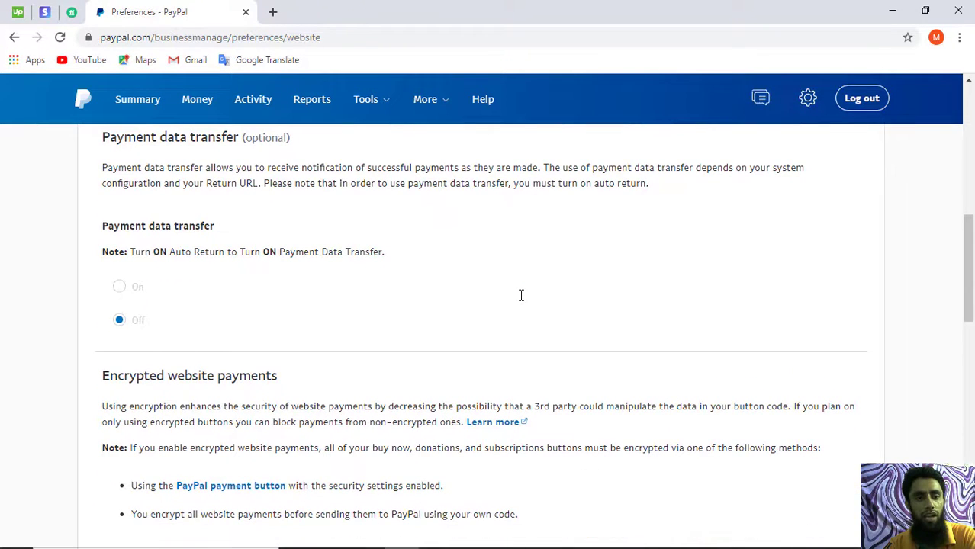
scroll(521, 295, "down", 3)
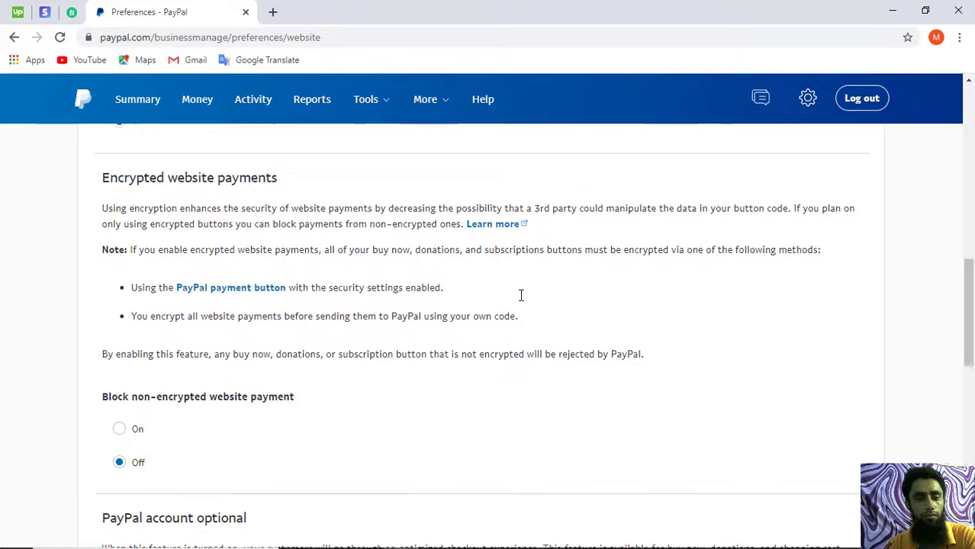
scroll(521, 295, "down", 2)
scroll(521, 295, "down", 2)
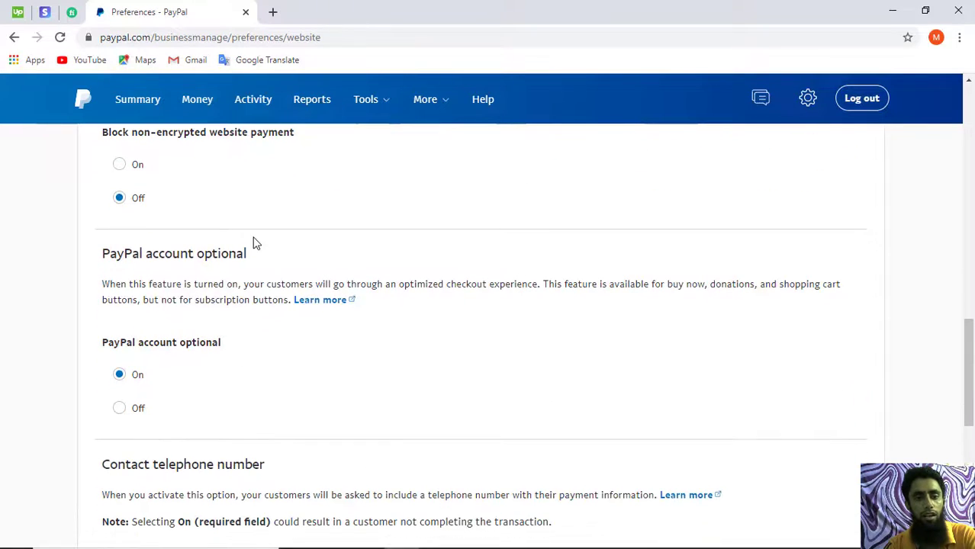
triple_click(103, 257)
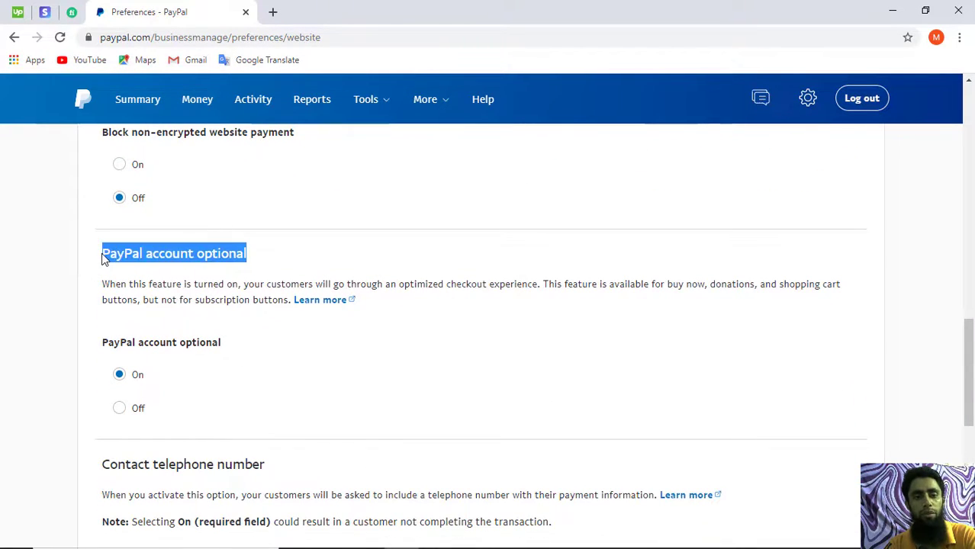
left_click(105, 259)
scroll(105, 259, "up", 1)
scroll(104, 260, "down", 2)
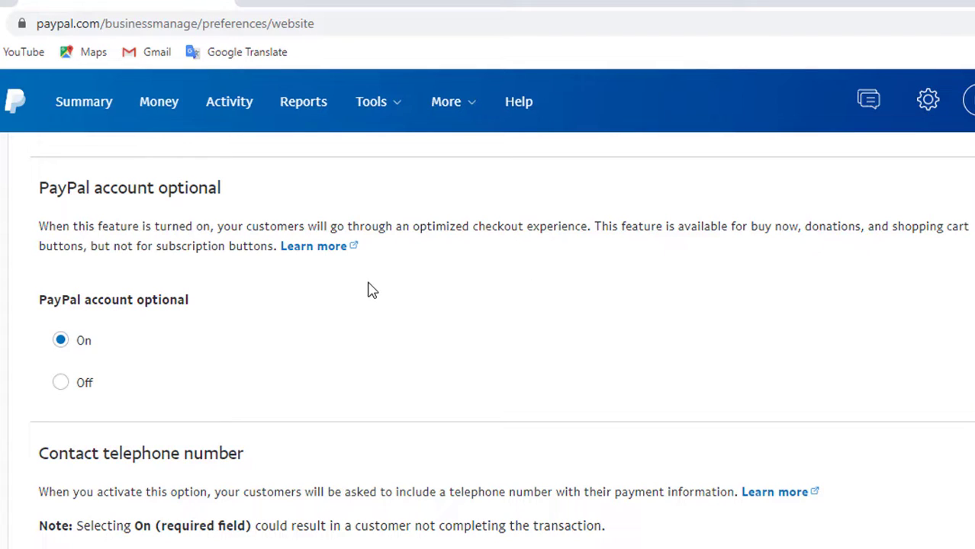
left_click(61, 383)
left_click(61, 341)
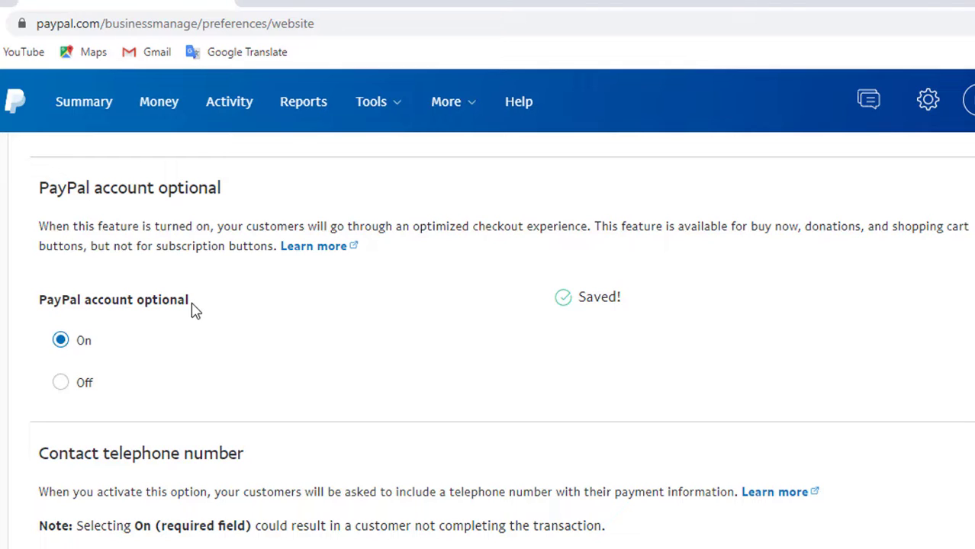
left_click_drag(192, 304, 83, 307)
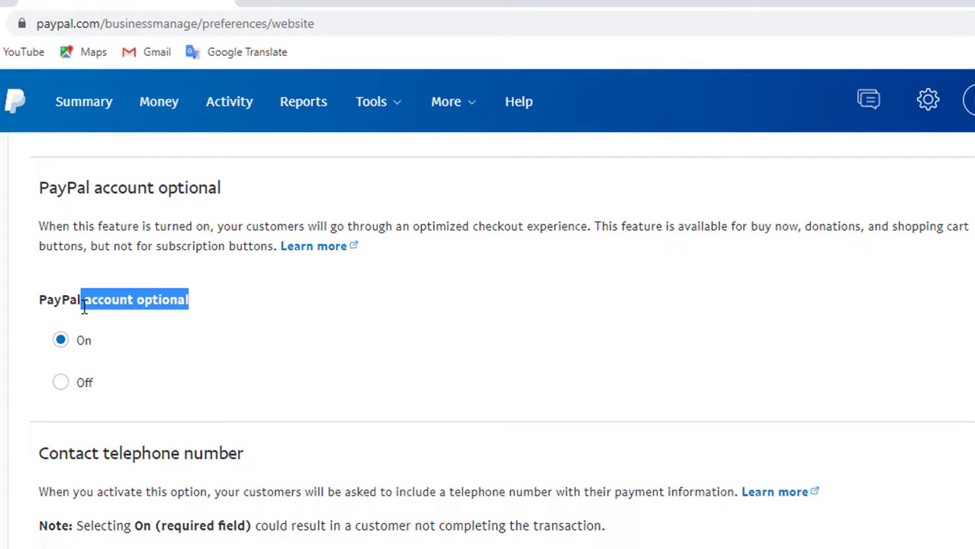
left_click(83, 306)
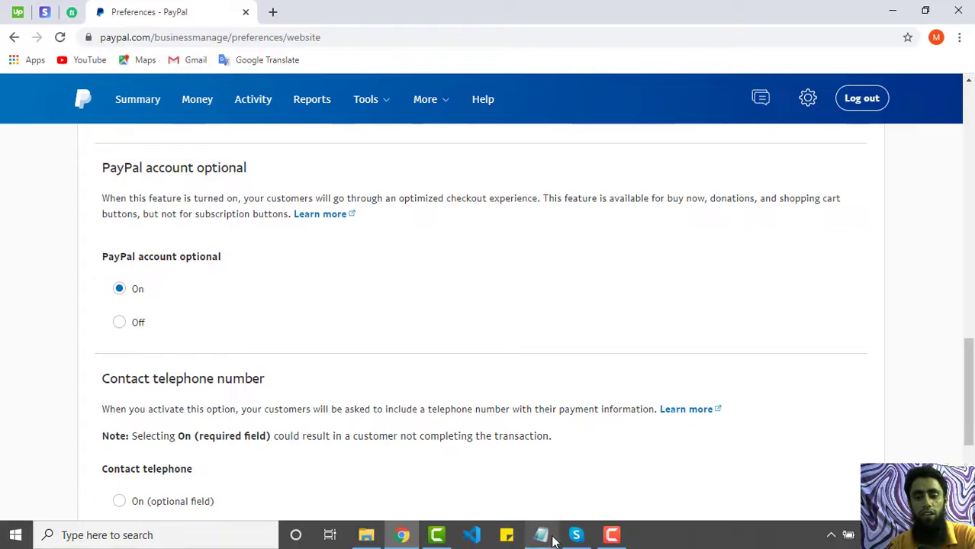
Open the ayramall.com store homepage in a new browser tab.
left_click(273, 11)
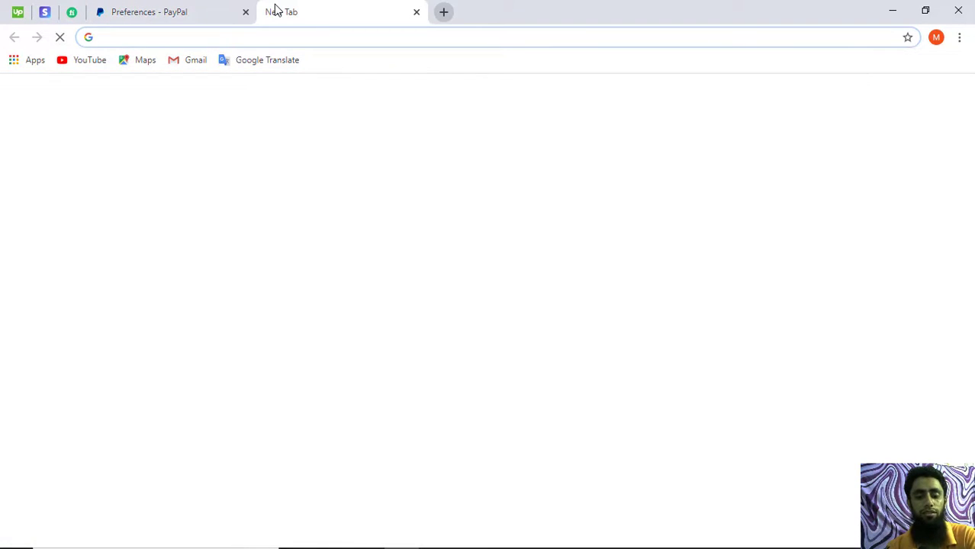
type("ay")
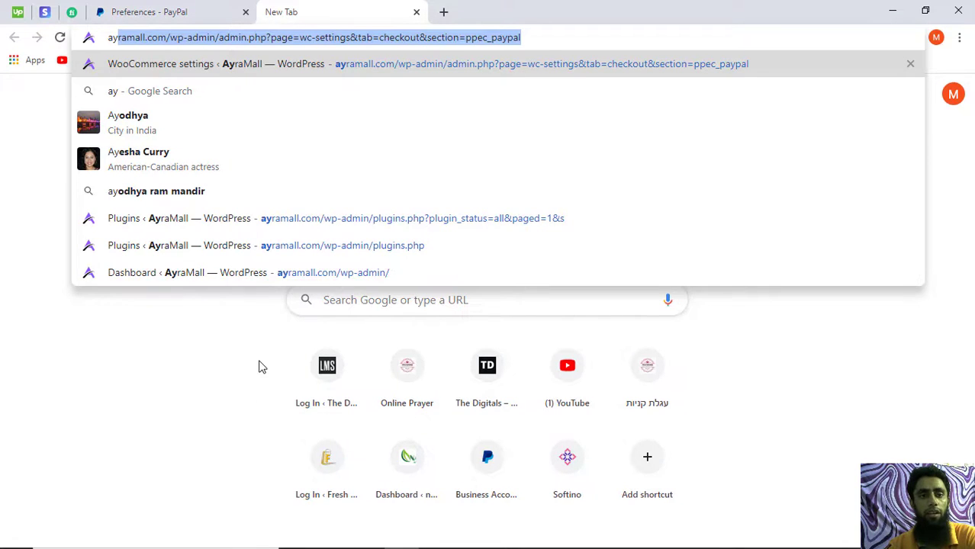
left_click(171, 38)
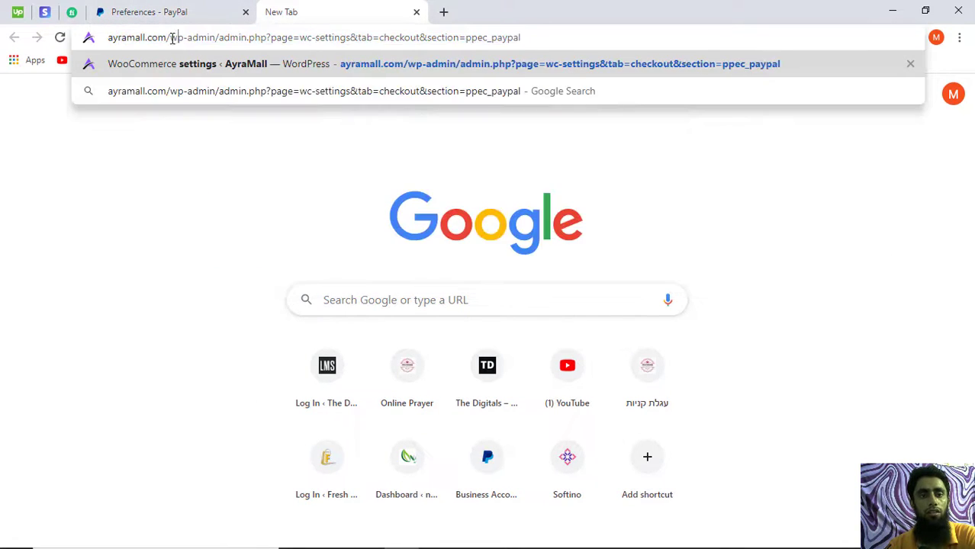
left_click_drag(171, 37, 657, 50)
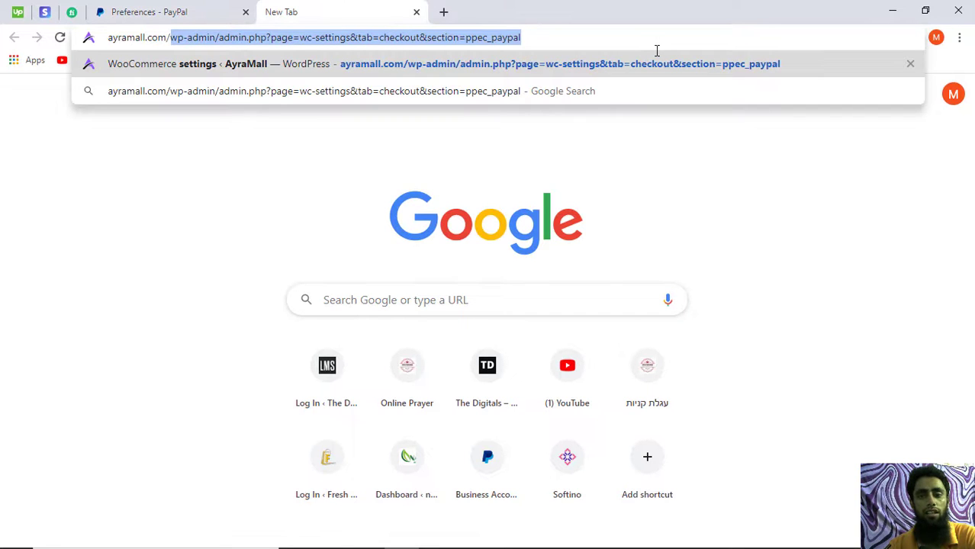
key("BackSpace")
key("Return")
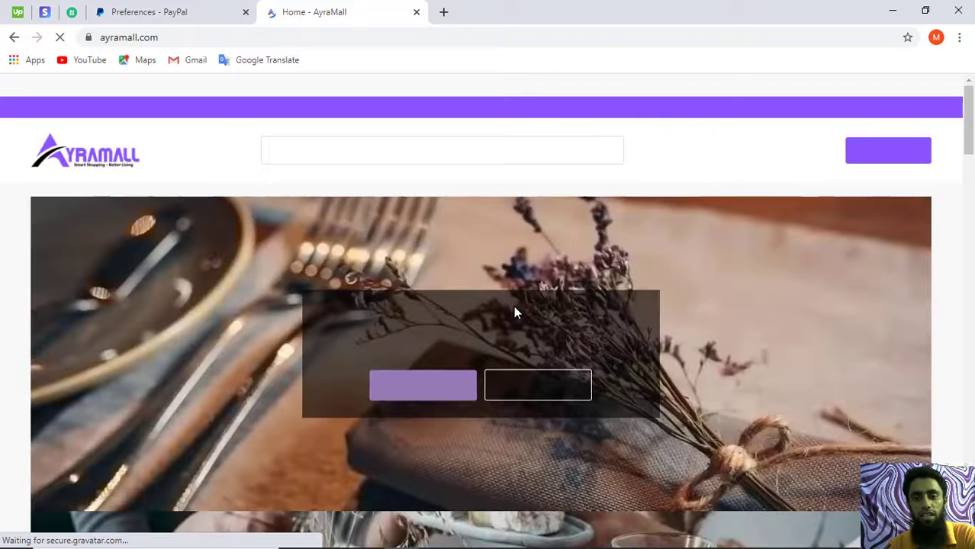
Open the Smart Watch IP67 Waterproof – 2020 product from the store's New Arrivals.
scroll(513, 305, "down", 4)
scroll(514, 307, "down", 10)
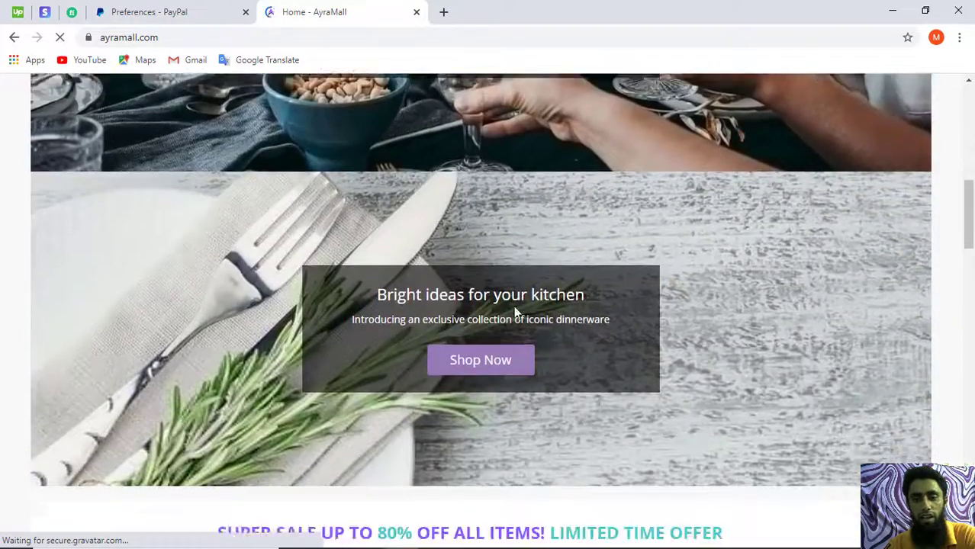
scroll(515, 311, "down", 10)
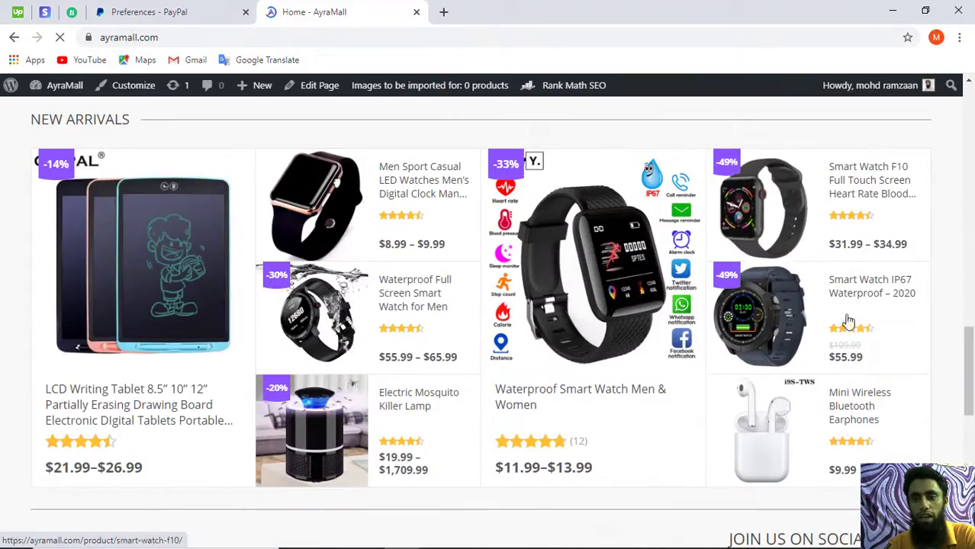
left_click(849, 280)
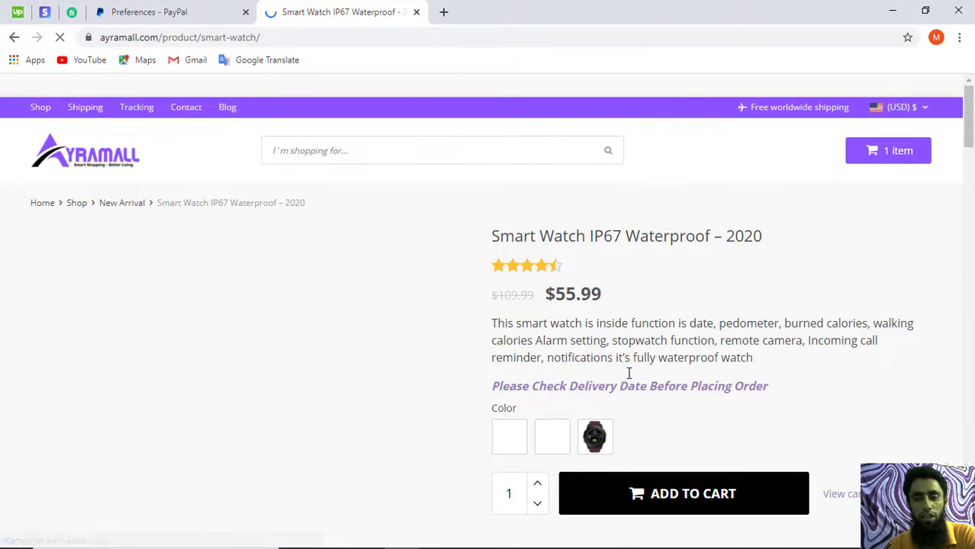
Choose the Blue color for the smart watch and add one to the cart.
scroll(629, 373, "down", 3)
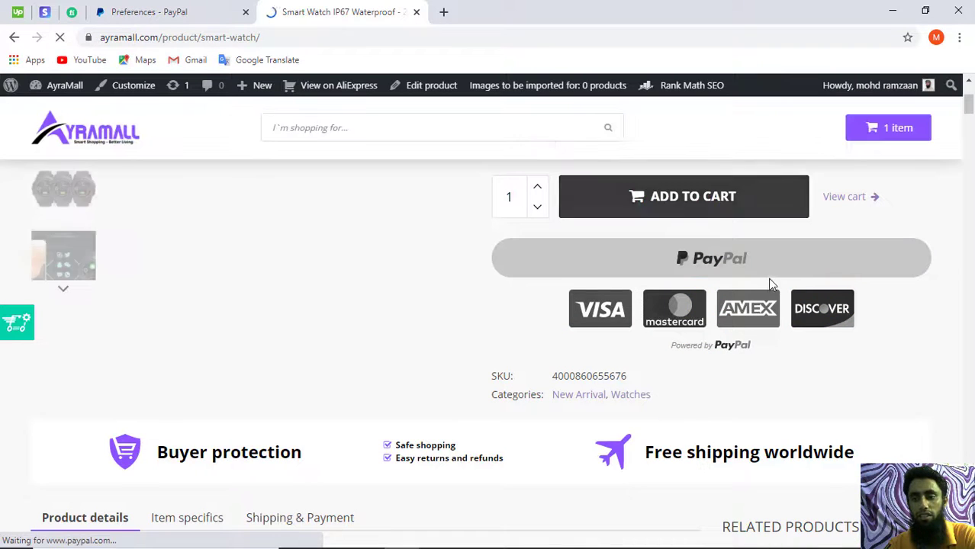
scroll(623, 276, "up", 1)
scroll(623, 281, "up", 3)
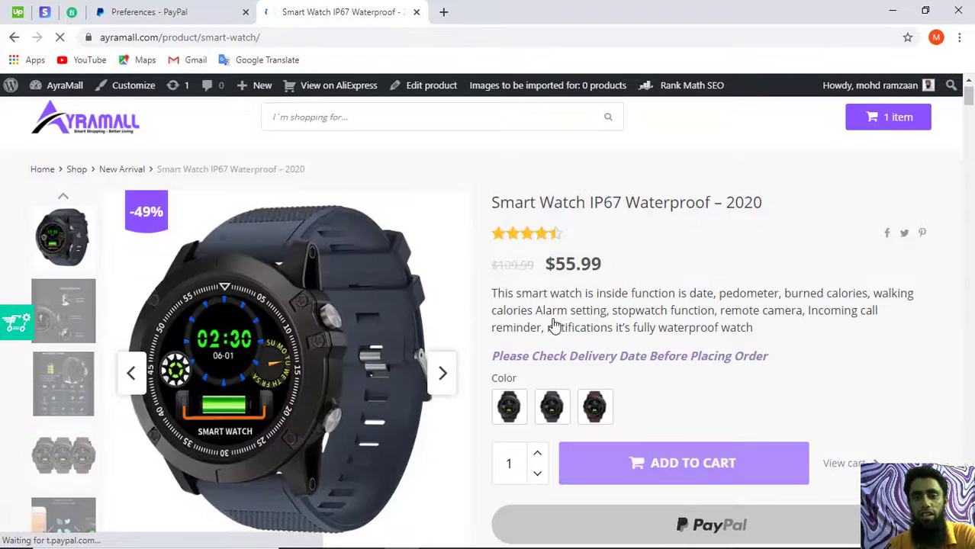
left_click(549, 420)
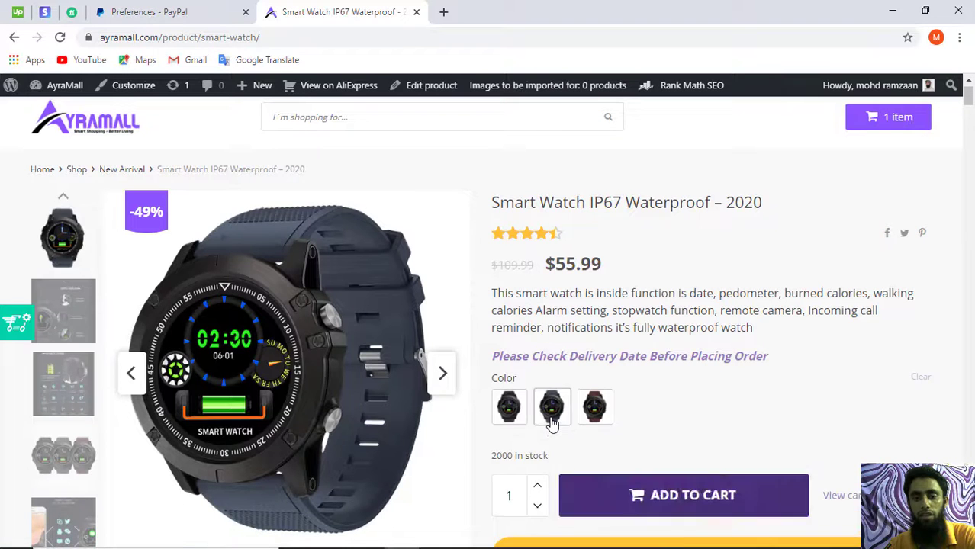
scroll(552, 422, "down", 2)
scroll(552, 424, "down", 2)
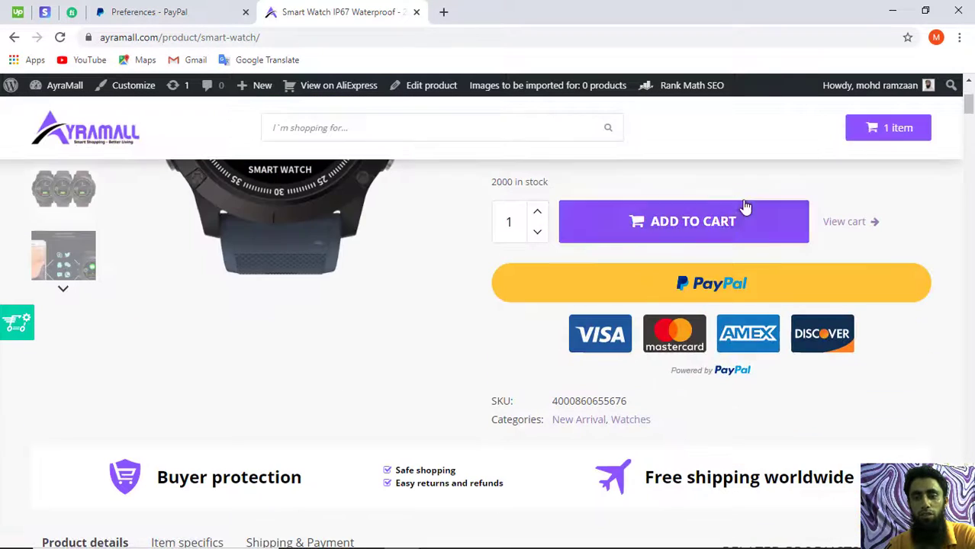
left_click(727, 226)
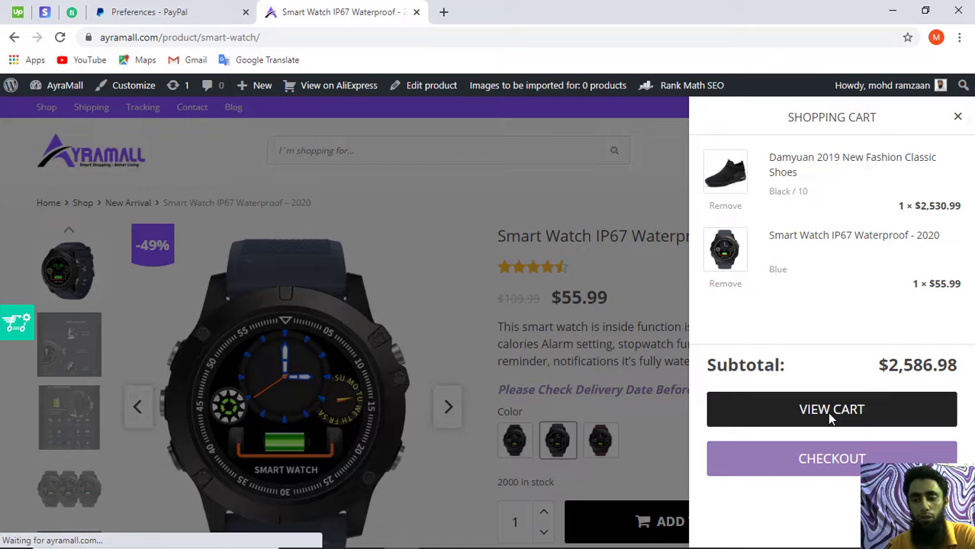
View the shopping cart, proceed to checkout and display the payment options under the order summary.
left_click(830, 415)
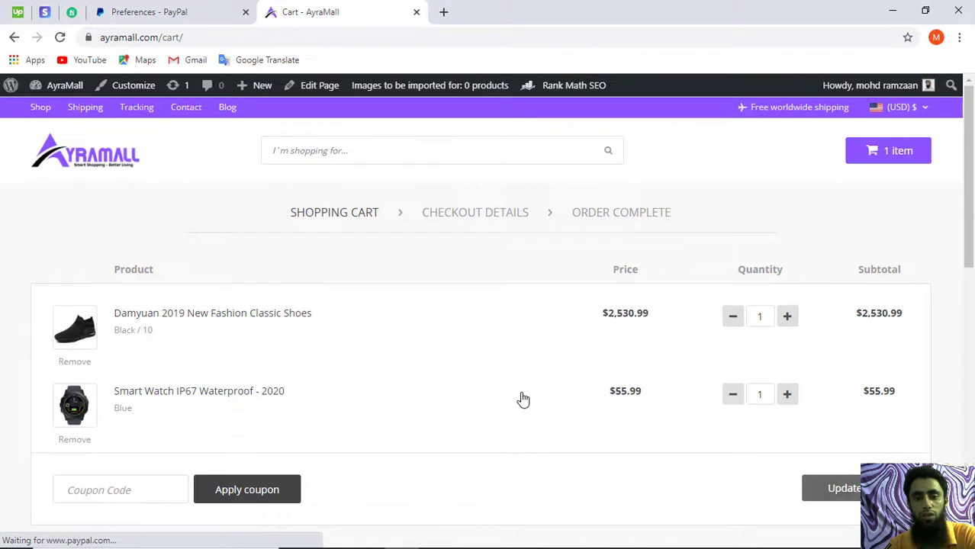
scroll(522, 399, "down", 4)
scroll(523, 400, "down", 2)
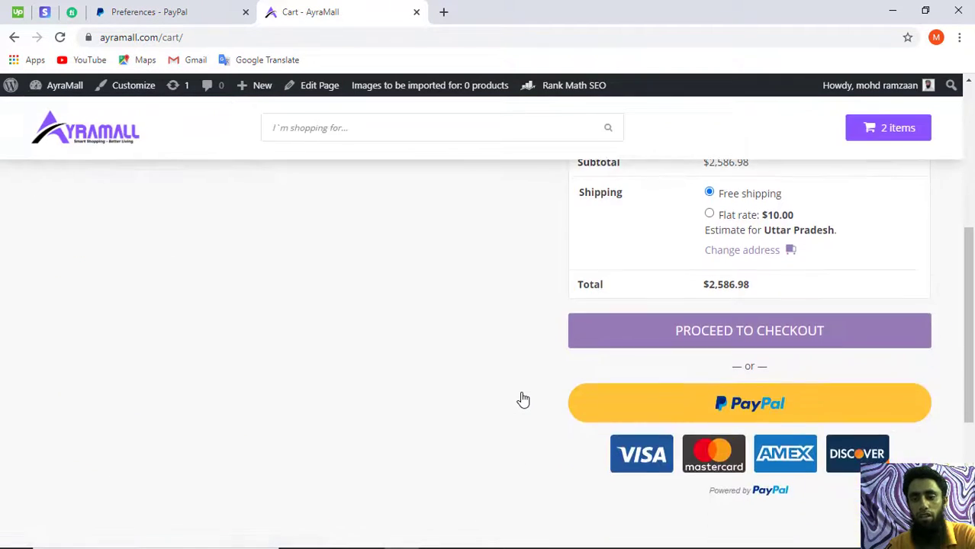
left_click(793, 326)
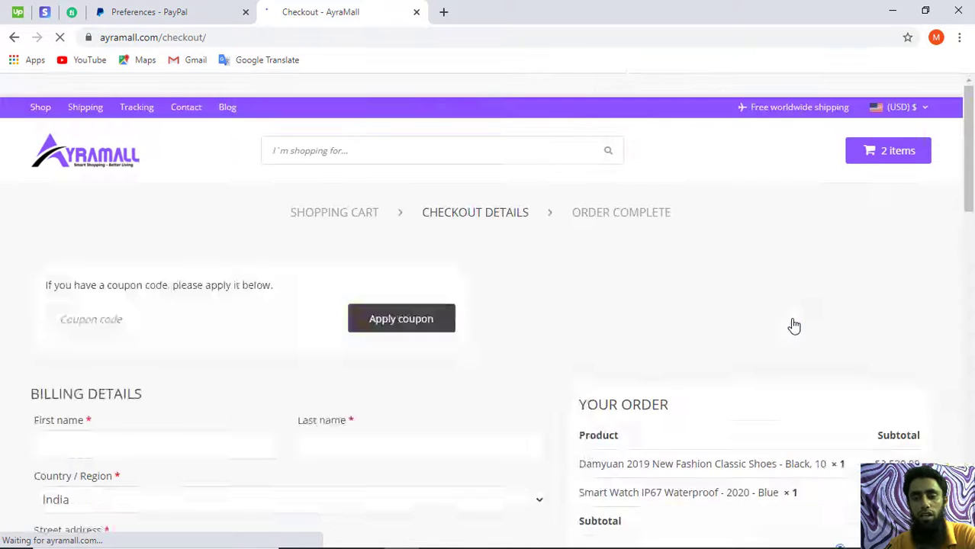
scroll(793, 326, "down", 4)
scroll(793, 326, "down", 1)
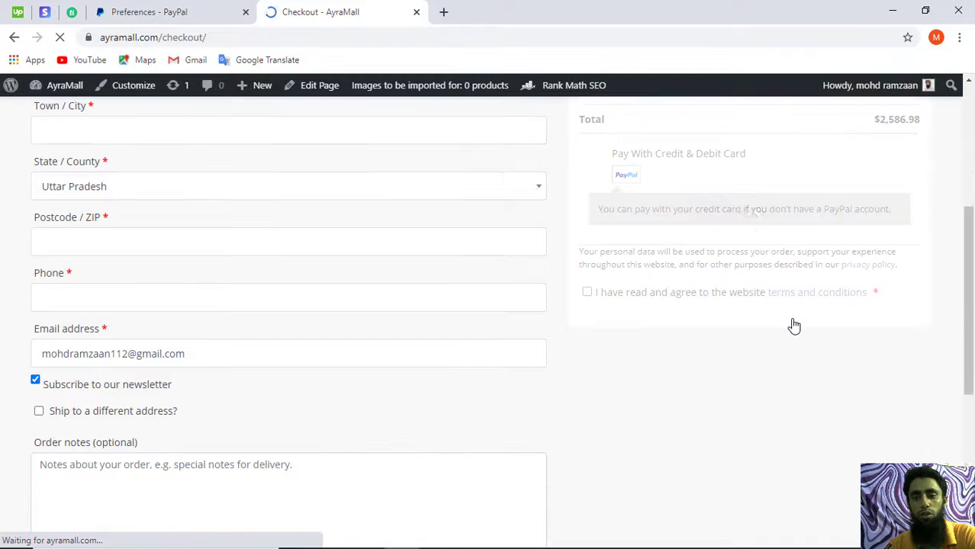